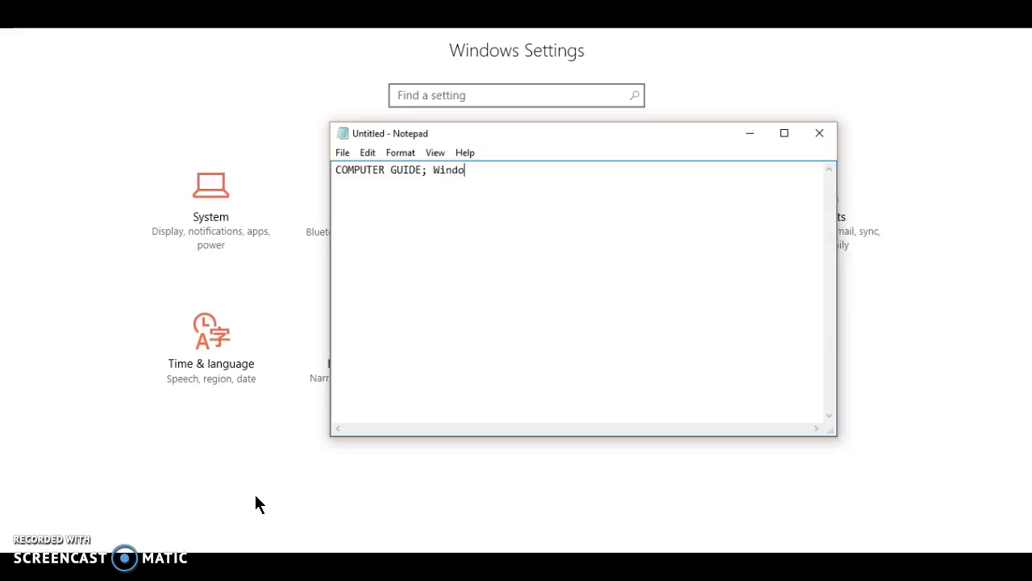
Complete the title line in the note so it reads 'COMPUTER GUIDE; Windows Part 1: Mouse'
text(Part 1)
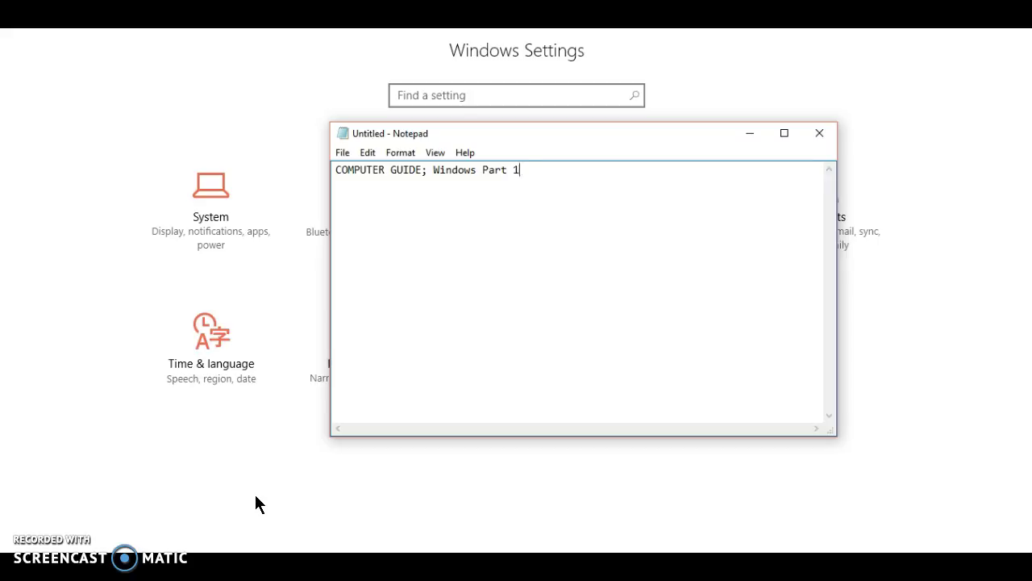
text(;)
key(BackSpace)
text(: Mouse)
Replace the note's title with the text 'This is for Windows 10 Coputer Us'
key(BackSpace)
key(BackSpace)
key(BackSpace)
key(BackSpace)
key(BackSpace)
key(BackSpace)
key(BackSpace)
key(BackSpace)
key(BackSpace)
key(BackSpace)
key(BackSpace)
key(BackSpace)
key(BackSpace)
key(BackSpace)
key(BackSpace)
key(BackSpace)
key(BackSpace)
key(BackSpace)
key(BackSpace)
key(BackSpace)
key(BackSpace)
key(BackSpace)
key(BackSpace)
key(BackSpace)
key(BackSpace)
key(BackSpace)
key(BackSpace)
key(BackSpace)
key(BackSpace)
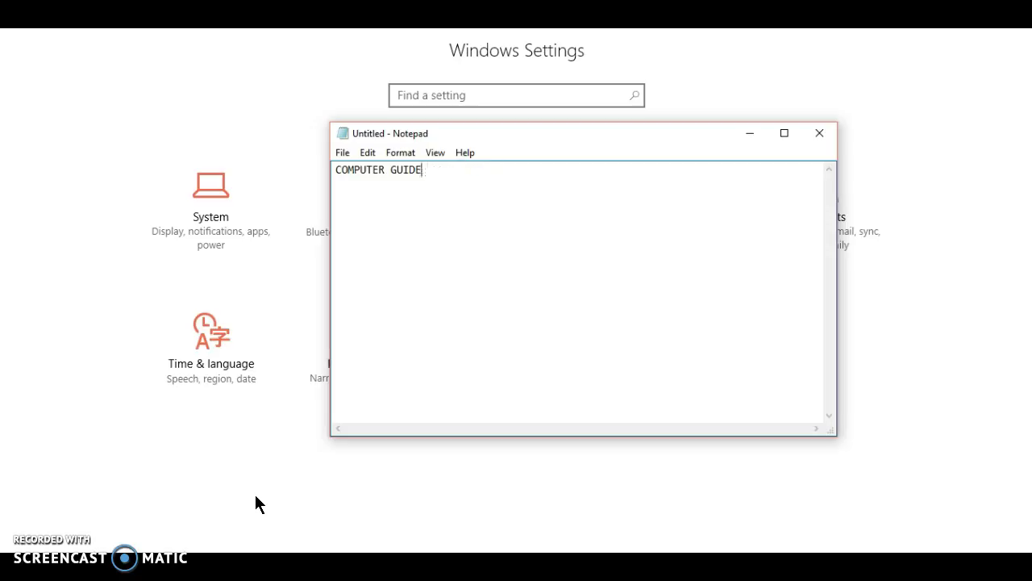
key(BackSpace)
key(BackSpace)
key(BackSpace)
key(BackSpace)
key(BackSpace)
key(BackSpace)
text(Th)
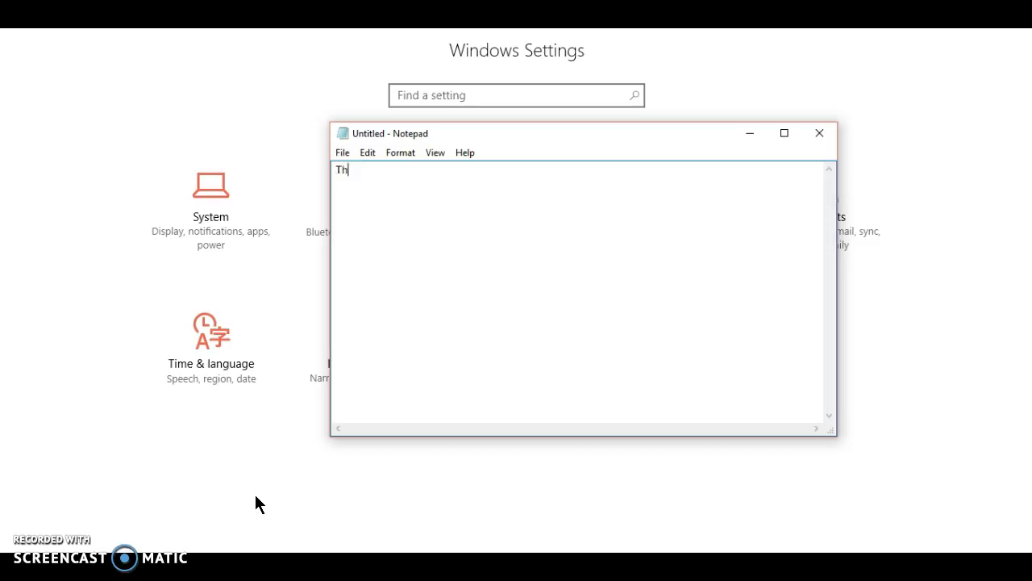
text(is is for Windows 10)
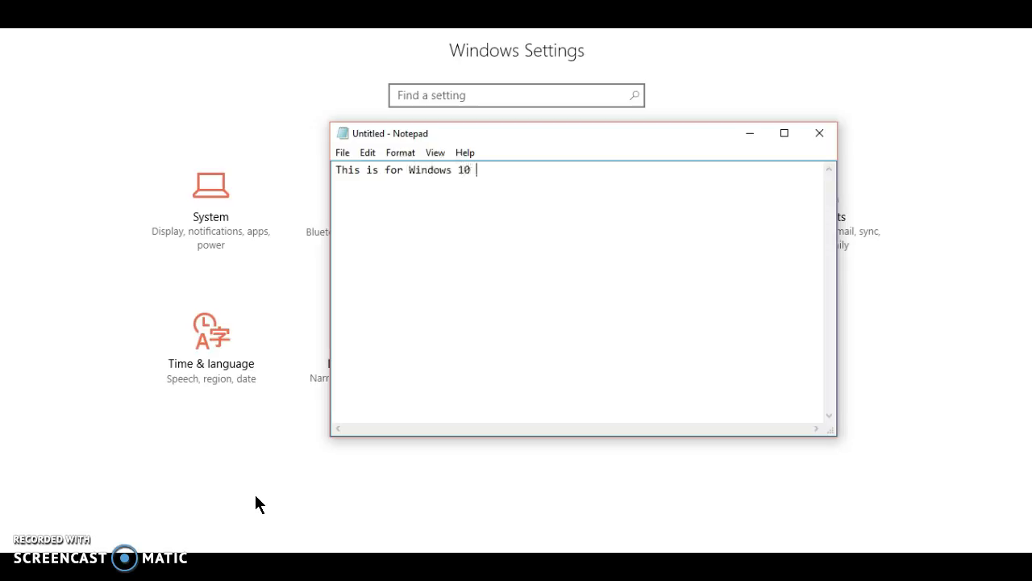
text( Coputer Users\)
key(BackSpace)
key(BackSpace)
key(BackSpace)
key(BackSpace)
Replace all of the note's text with 'So, go to settings.'
key(ctrl+a)
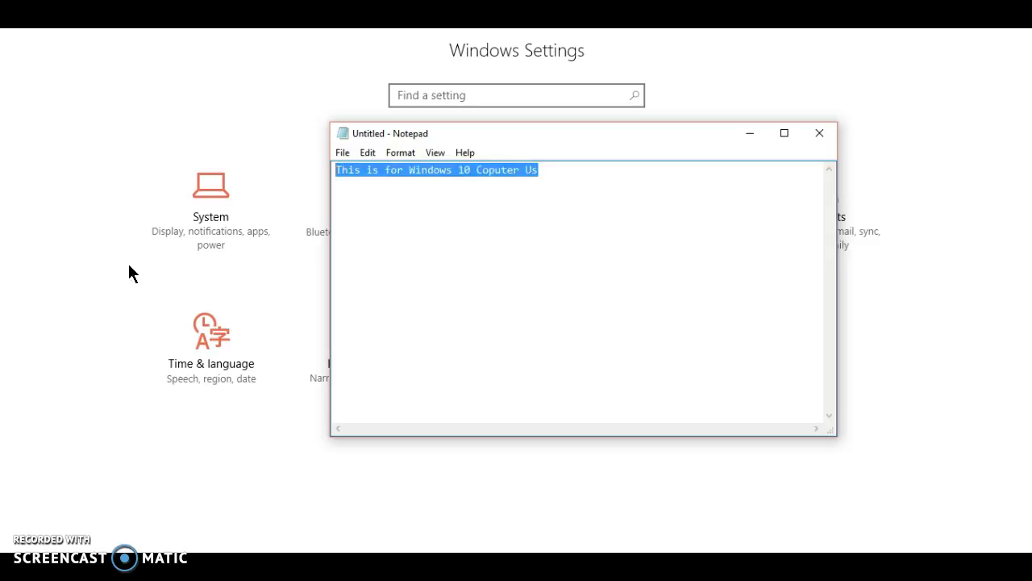
key(BackSpace)
text(So, go to )
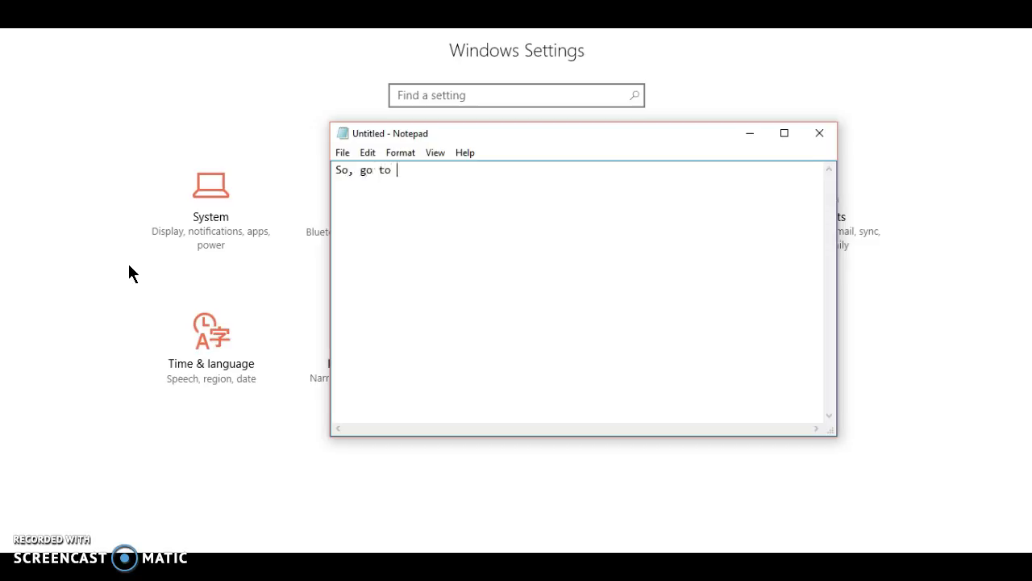
text(settings)
key(BackSpace)
Minimize the Notepad note and open the System category in Windows Settings
click(749, 136)
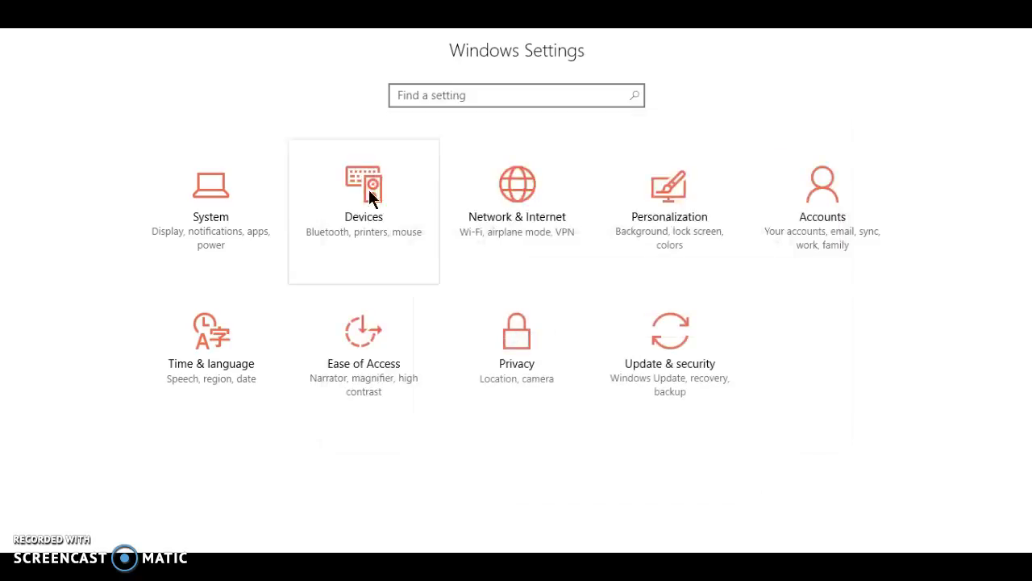
click(159, 224)
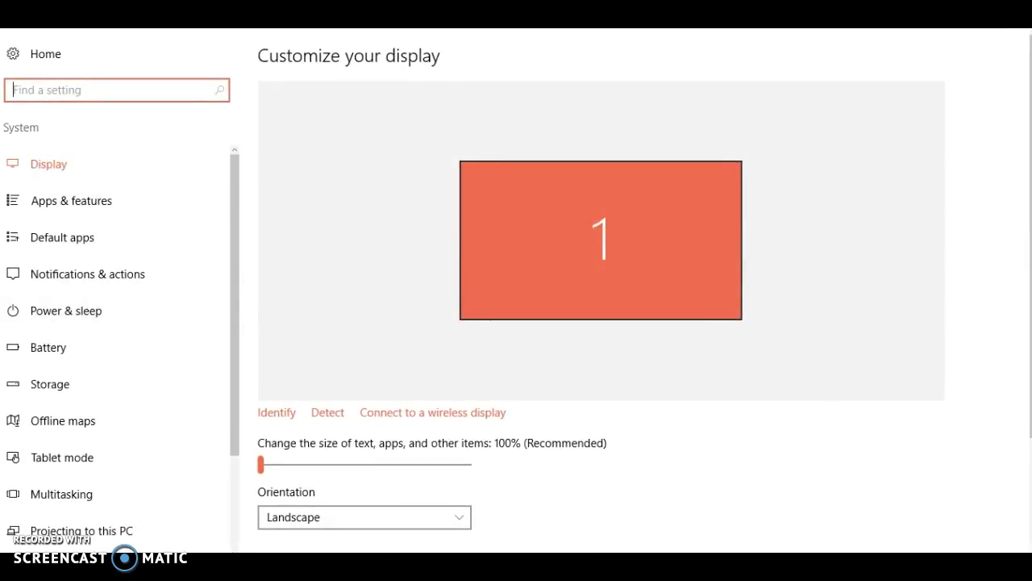
Bring the Notepad note back and replace its text with 'Type "filter keys" in the search bar.'
click(726, 511)
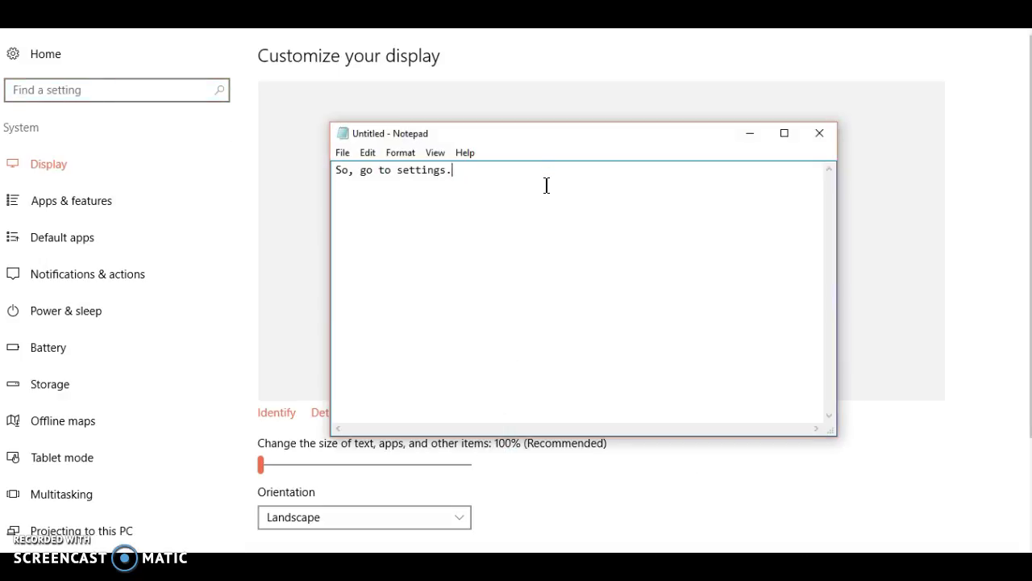
key(BackSpace)
key(BackSpace)
key(BackSpace)
key(BackSpace)
key(BackSpace)
key(BackSpace)
key(BackSpace)
key(BackSpace)
key(BackSpace)
key(BackSpace)
key(BackSpace)
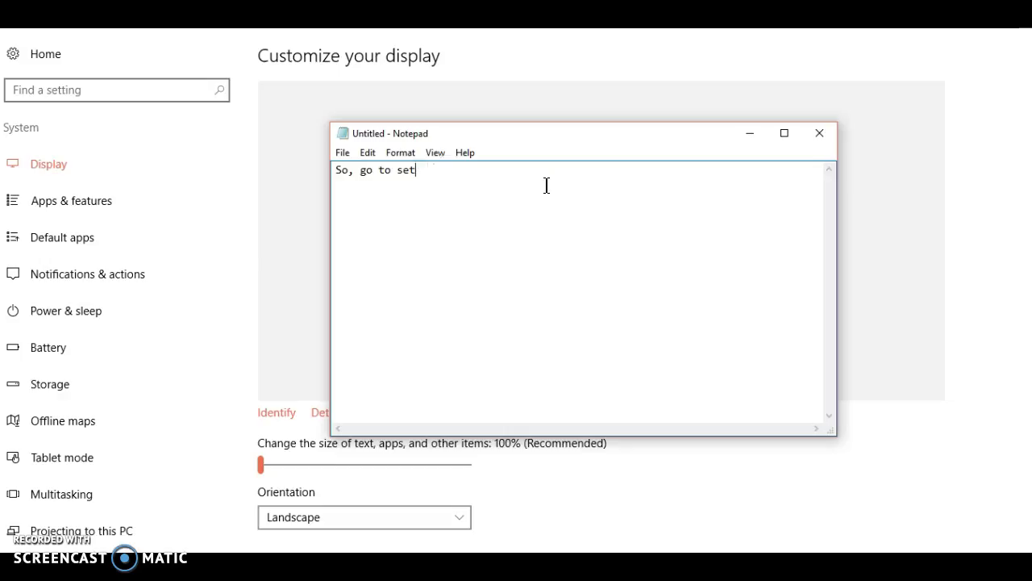
key(BackSpace)
key(BackSpace)
key(BackSpace)
key(BackSpace)
key(BackSpace)
key(BackSpace)
key(BackSpace)
text(Type "filter)
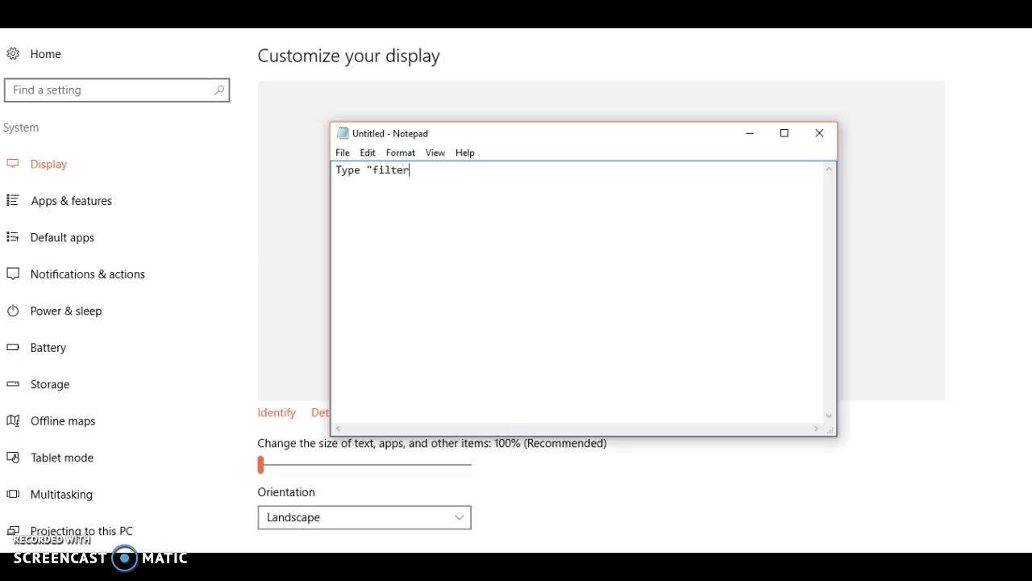
text( keys" in the searc)
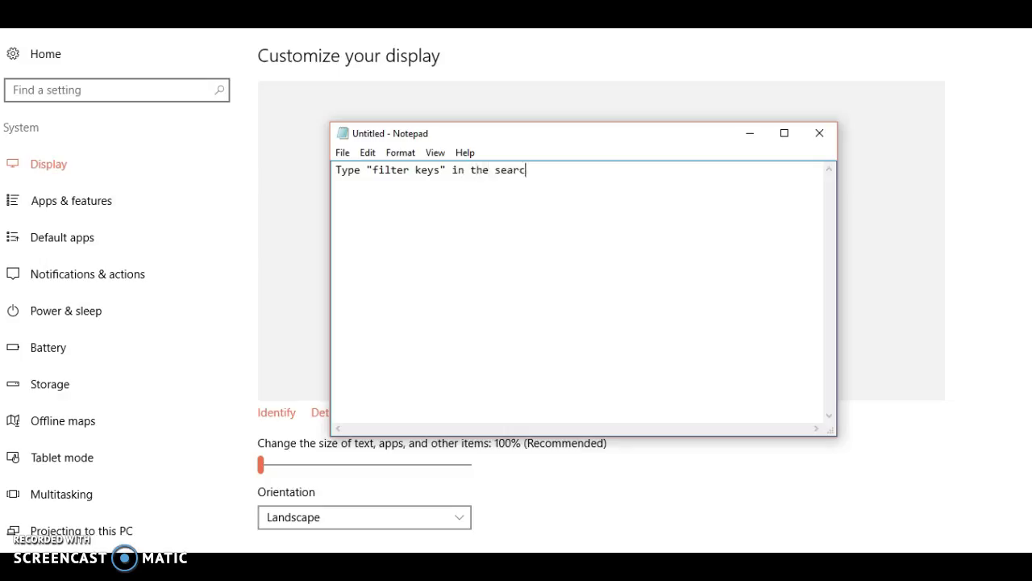
text(h bar.)
Search Windows Settings for 'filter keys'
click(173, 89)
text(filter)
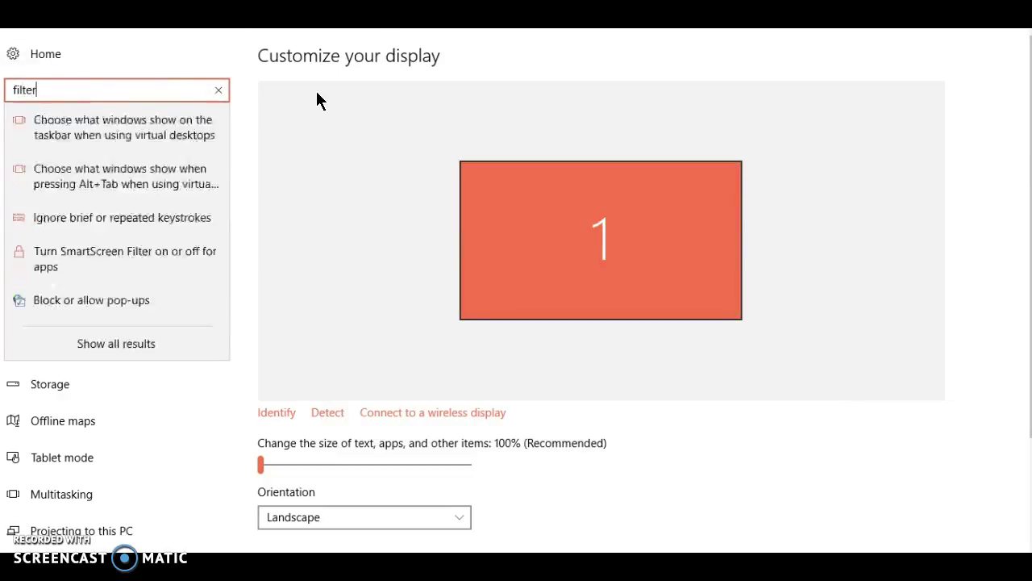
text( keys)
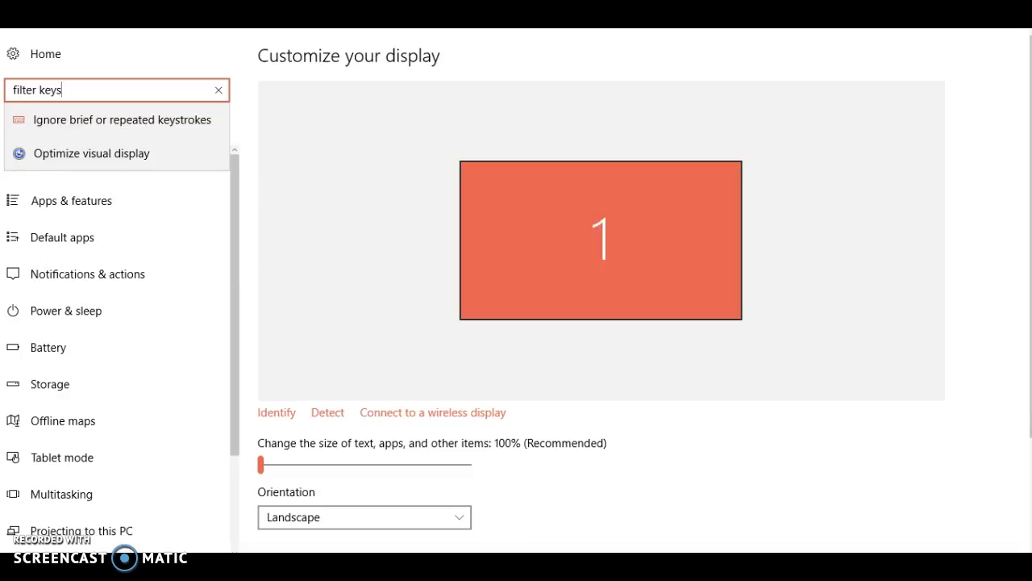
Return to the Notepad note and append 'Press the second topic with your mouse.' to its instruction
click(740, 514)
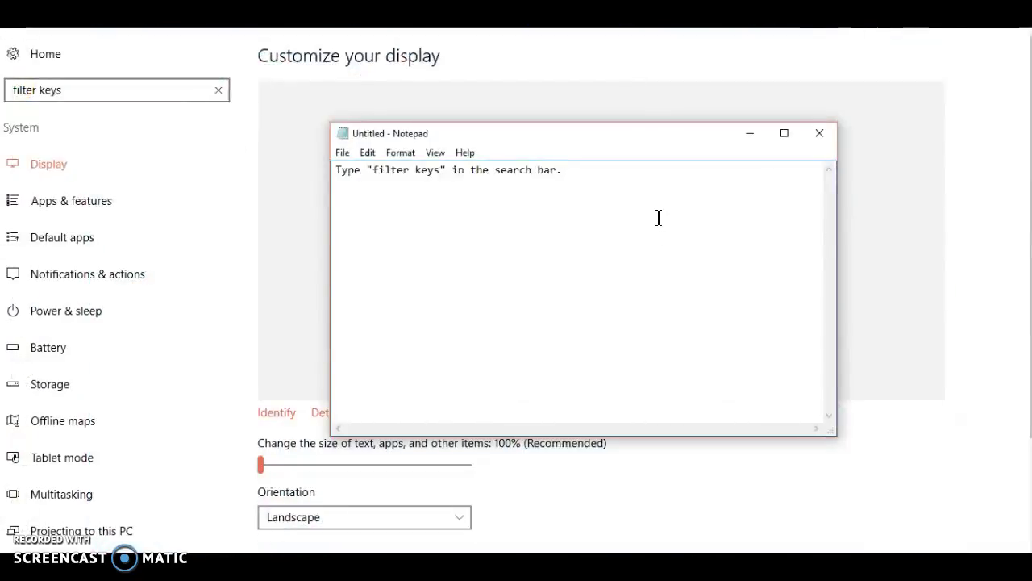
text(Press)
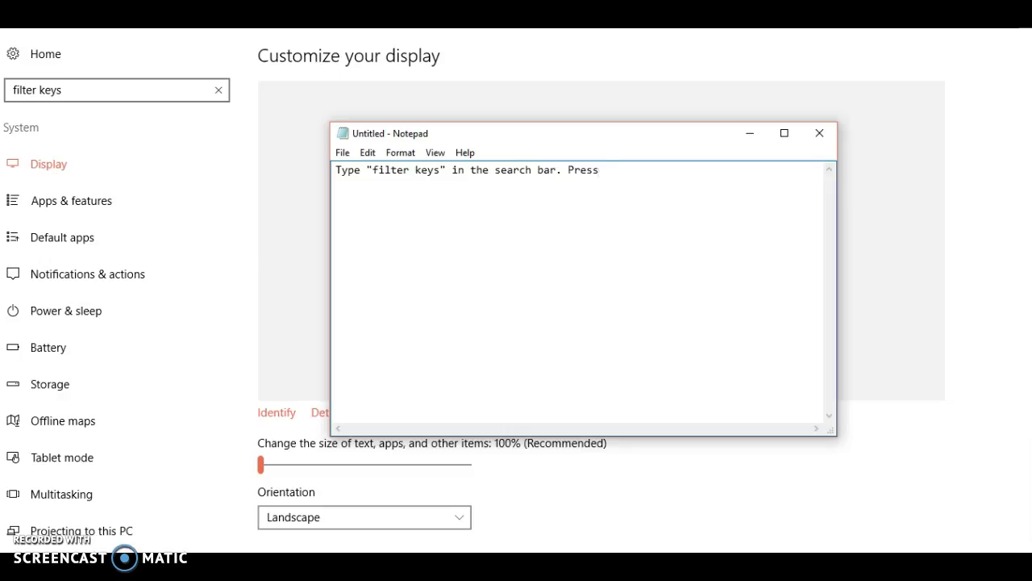
text( the second topic w)
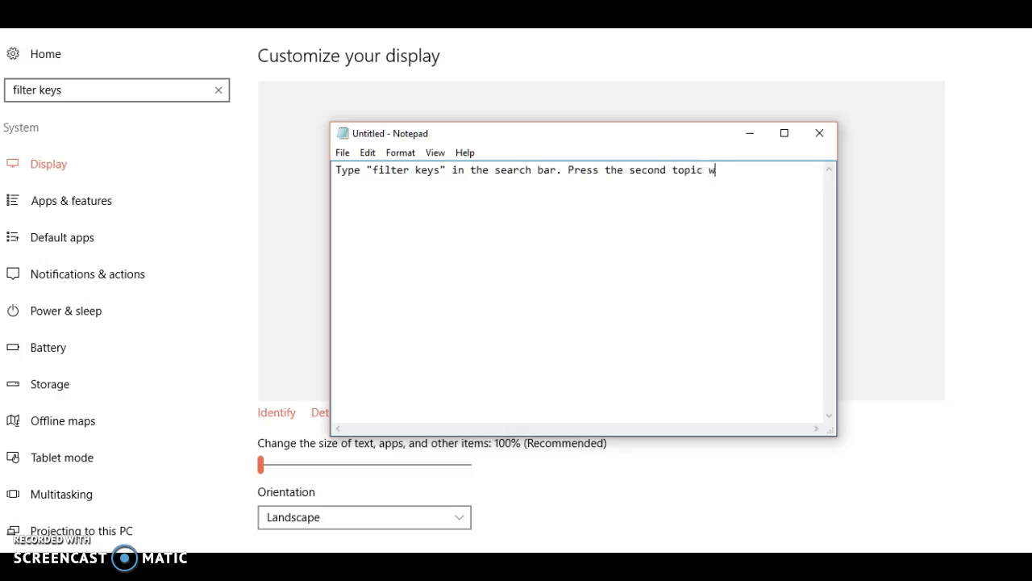
text(ith your mouse.)
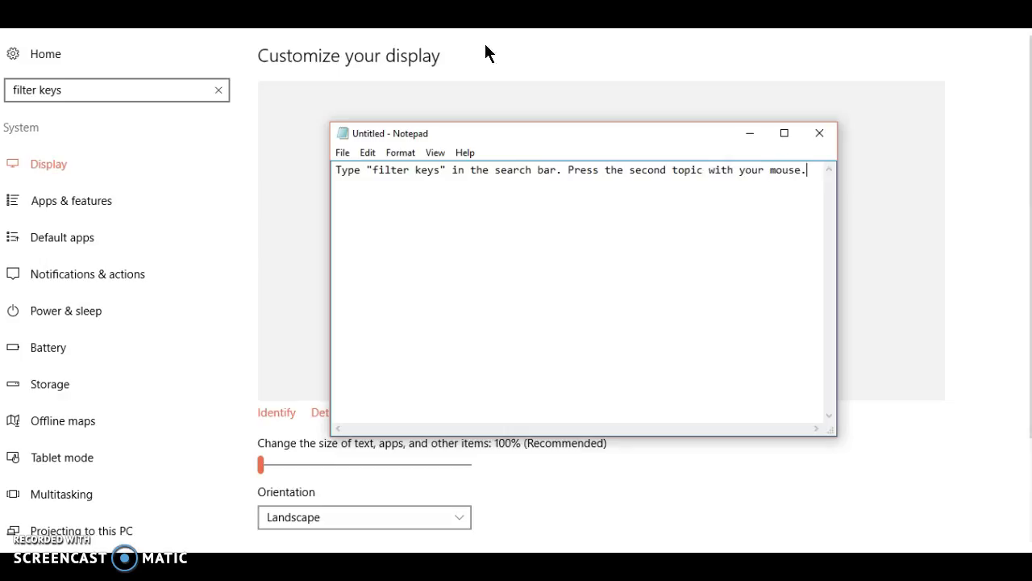
Open the 'Optimize visual display' result of the filter keys search in Settings
click(216, 129)
click(198, 152)
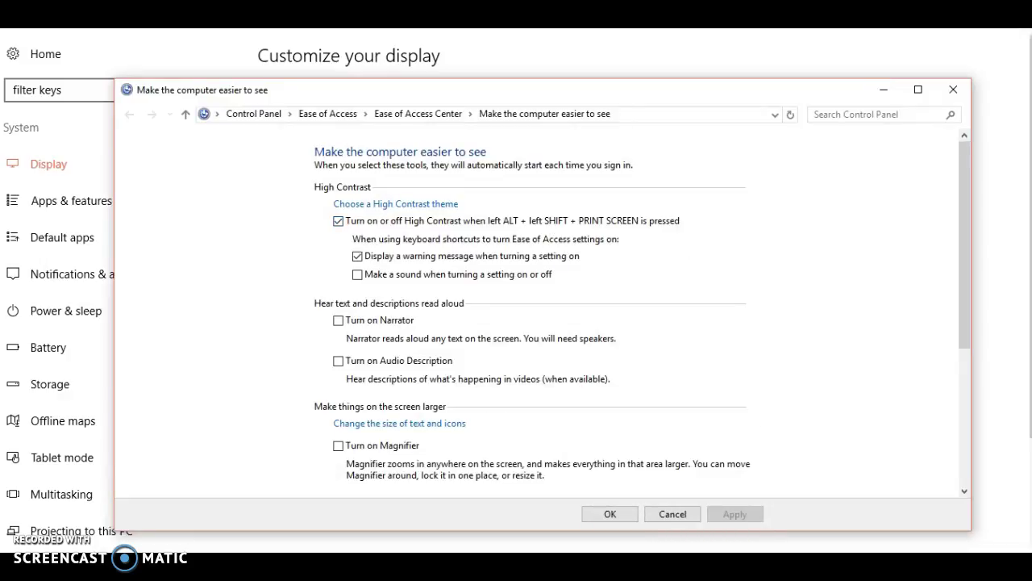
Bring the Notepad note back and replace its text with 'Then watch me.'
click(702, 541)
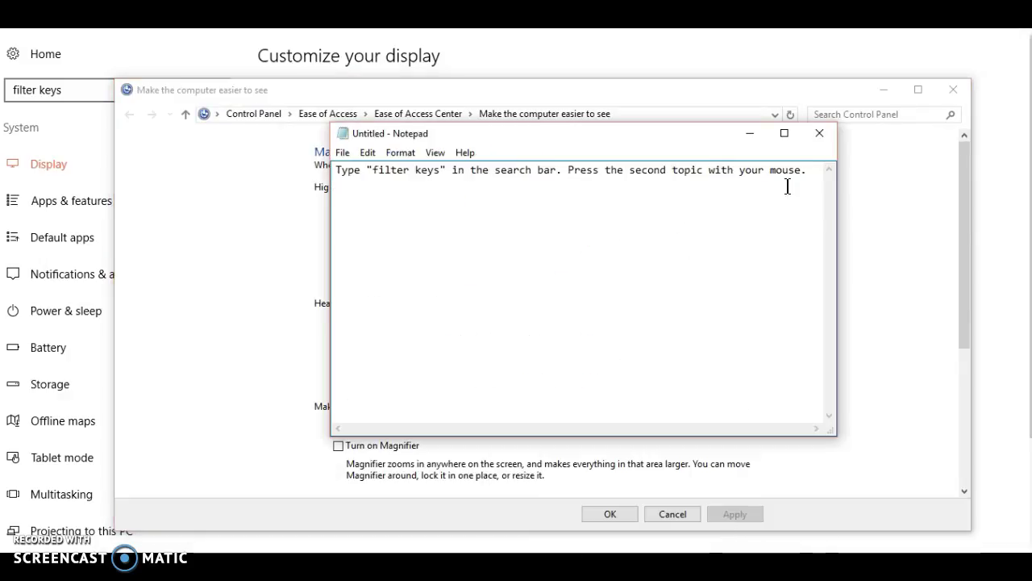
key(ctrl+a)
key(Delete)
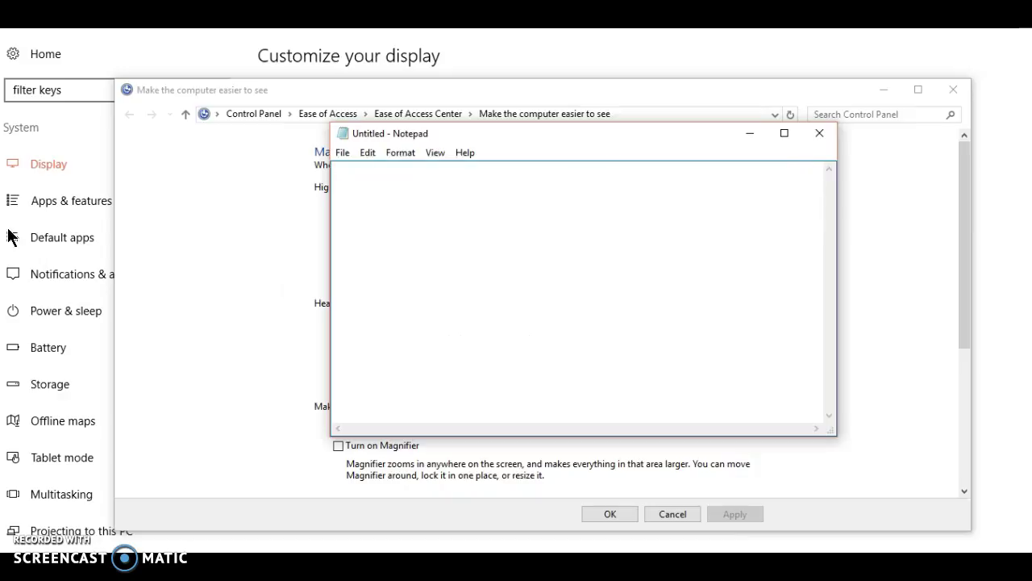
text(Then wath)
key(BackSpace)
text(ch me.)
Minimize the note, accept the 'Make the computer easier to see' page and browse to the end of the Ease of Access Center list
click(754, 131)
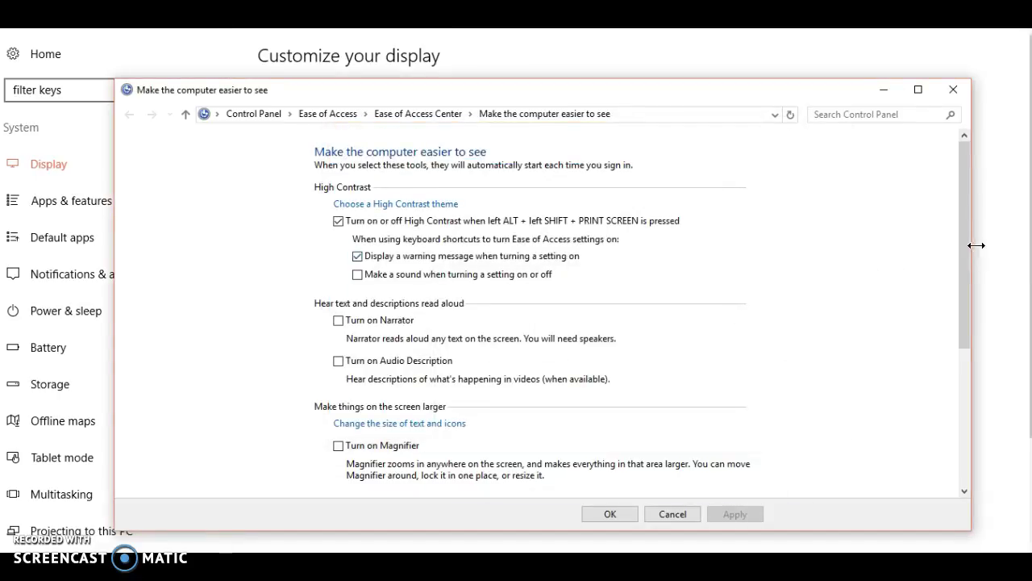
drag(968, 245, 977, 405)
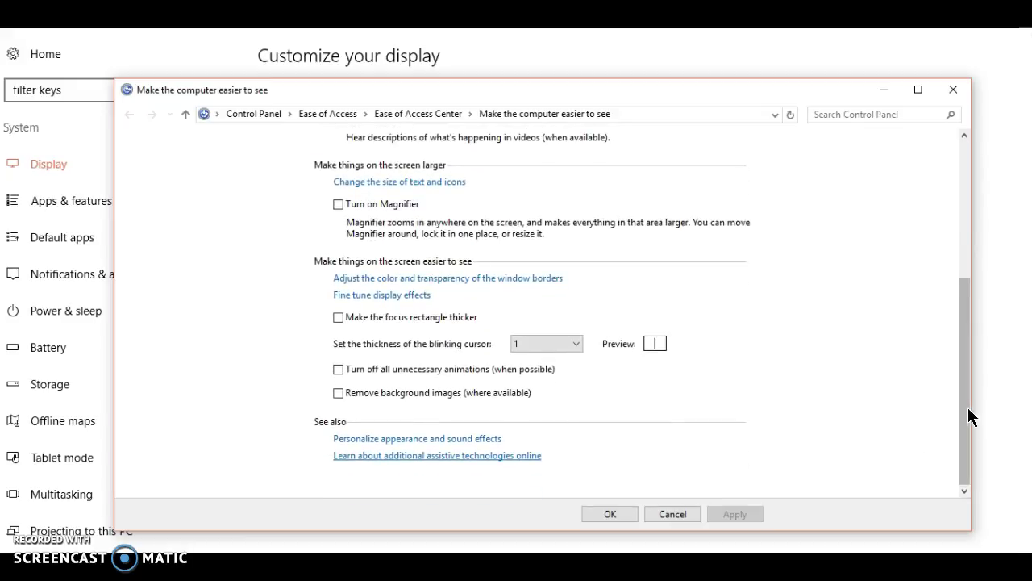
click(610, 515)
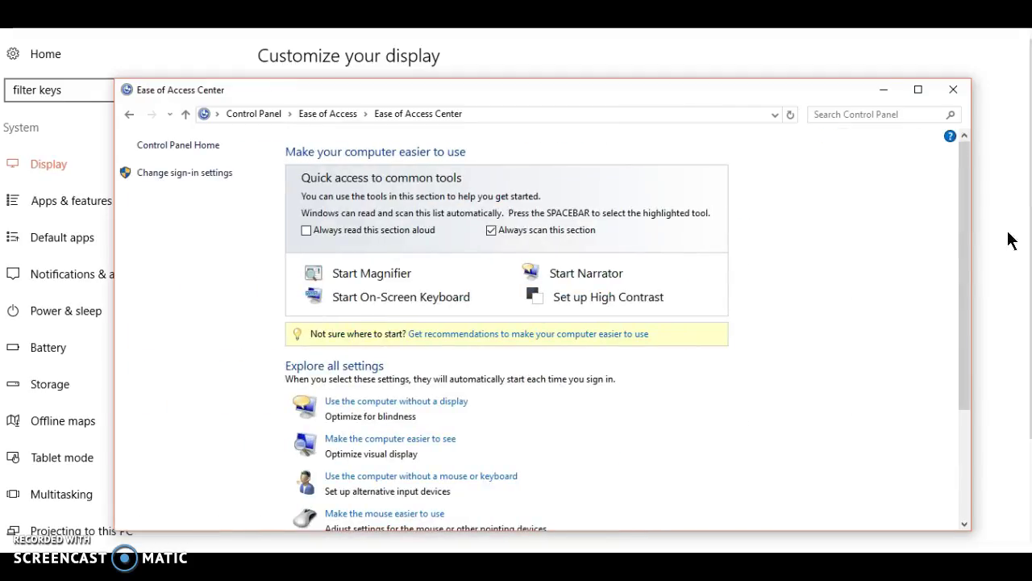
drag(968, 237, 982, 353)
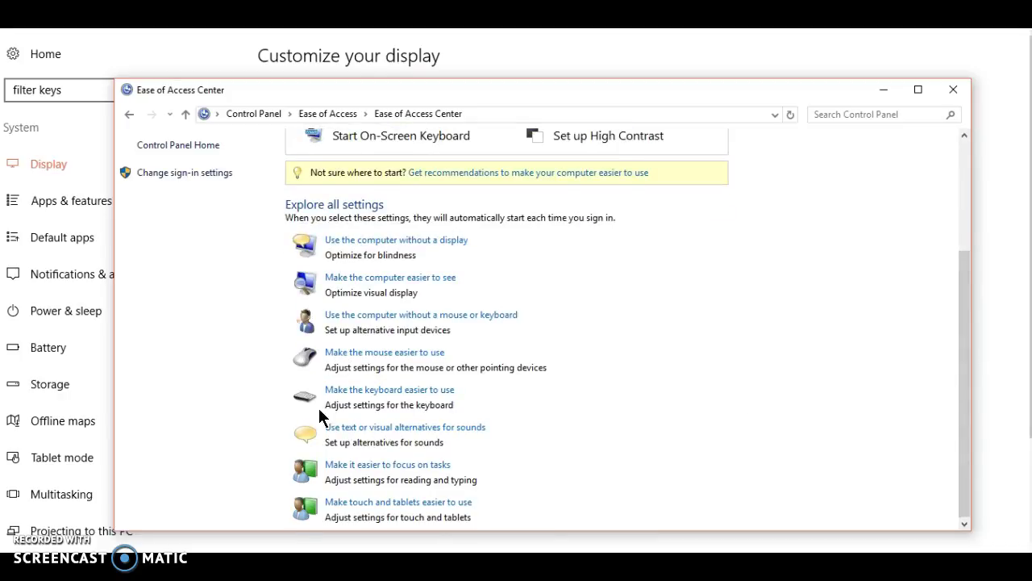
Restore the Notepad note, move it clear of the Ease of Access links and replace its text with 'Click the mouse part.'
key(Tab)
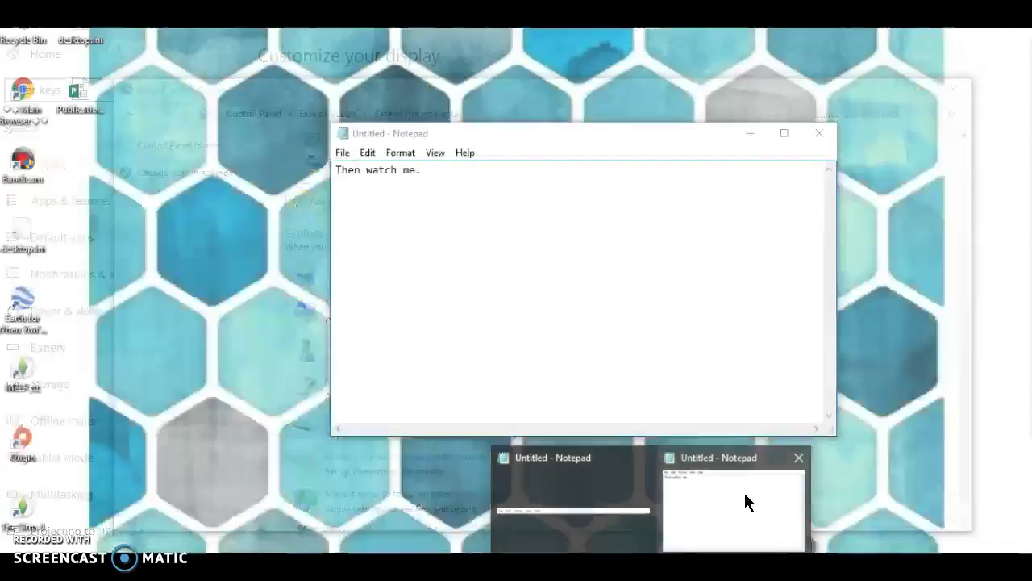
click(745, 493)
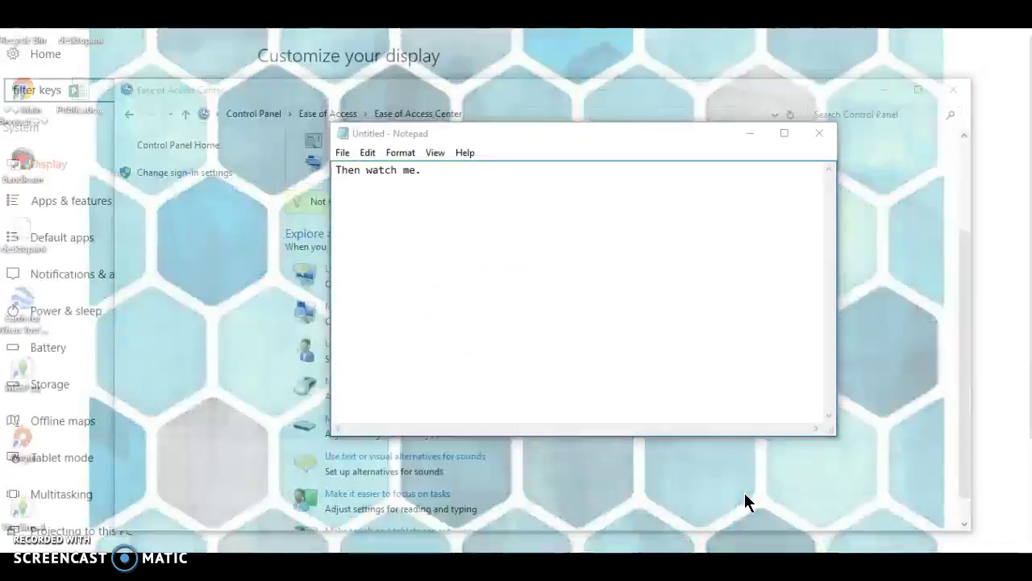
drag(542, 134, 692, 152)
drag(638, 214, 324, 177)
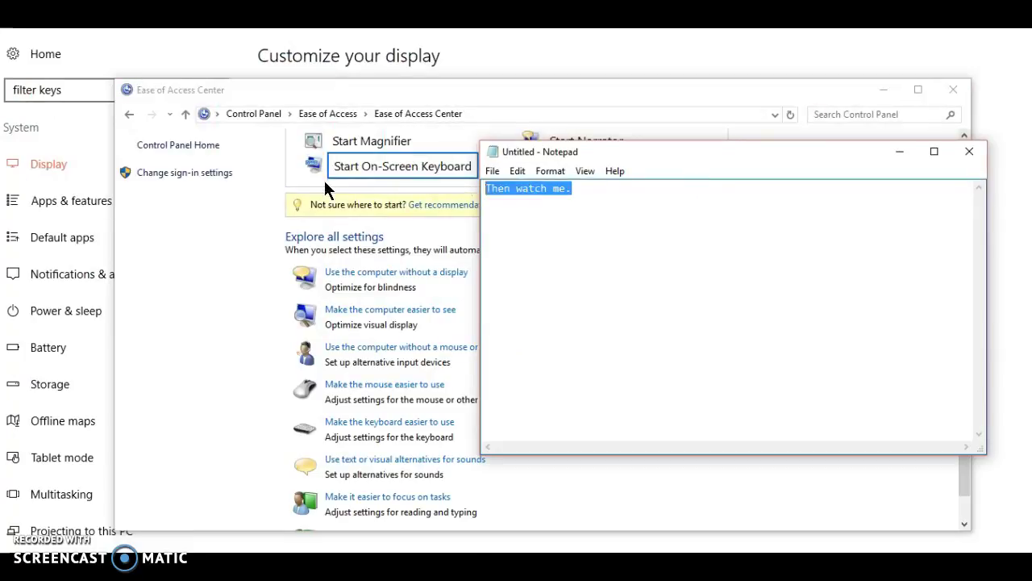
key(BackSpace)
text(C)
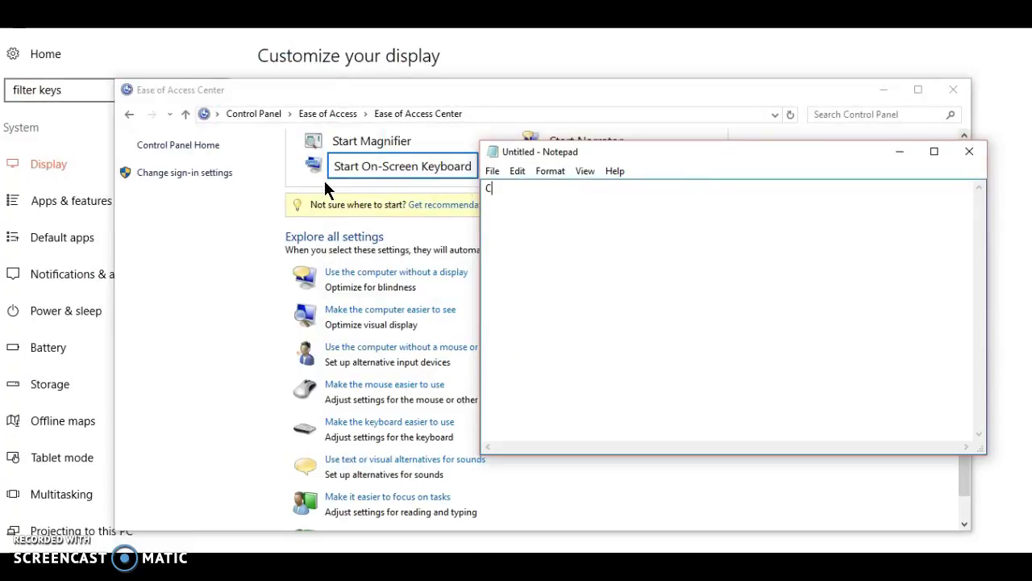
text(1ick the mouse)
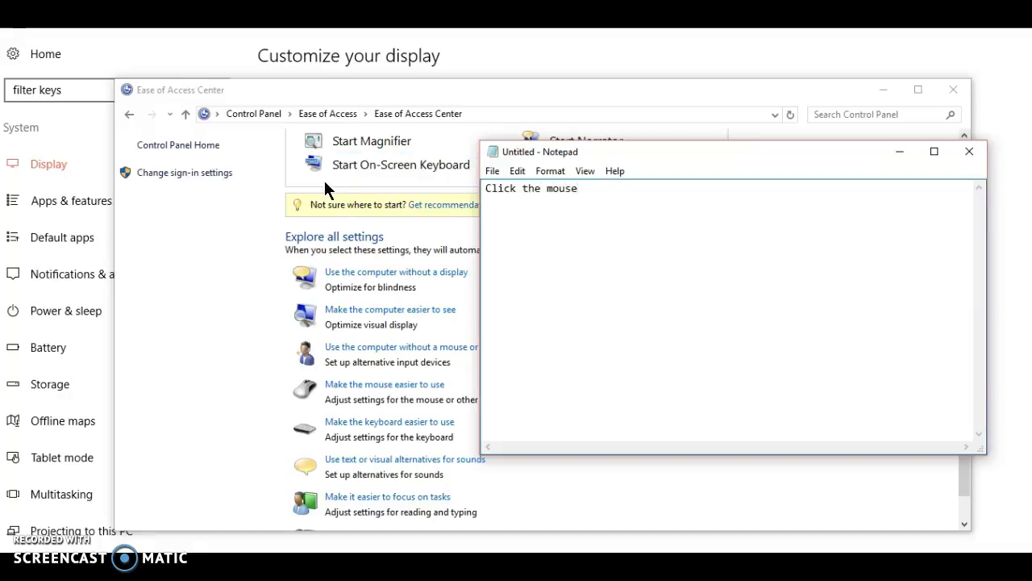
text(.)
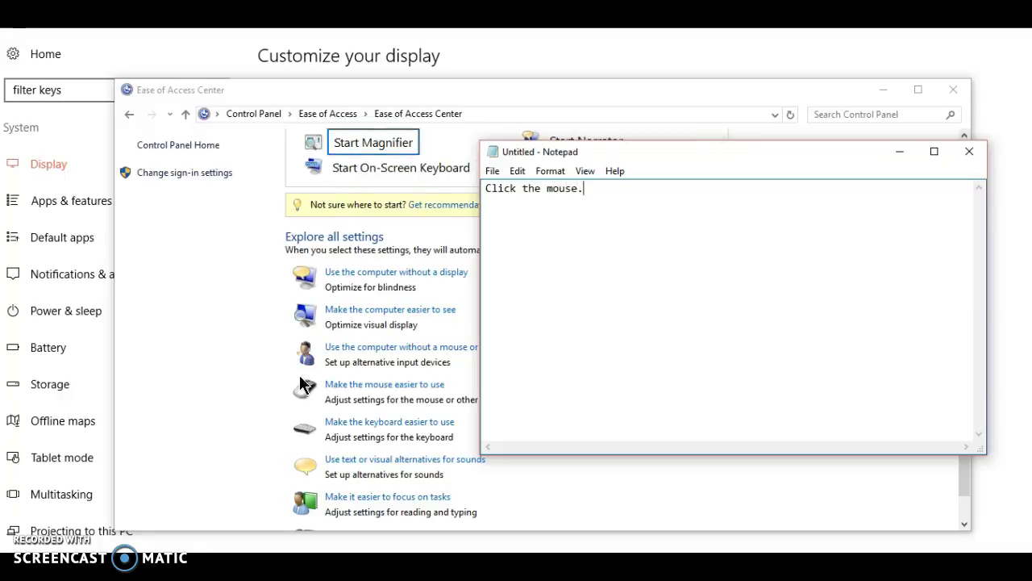
key(BackSpace)
text(part)
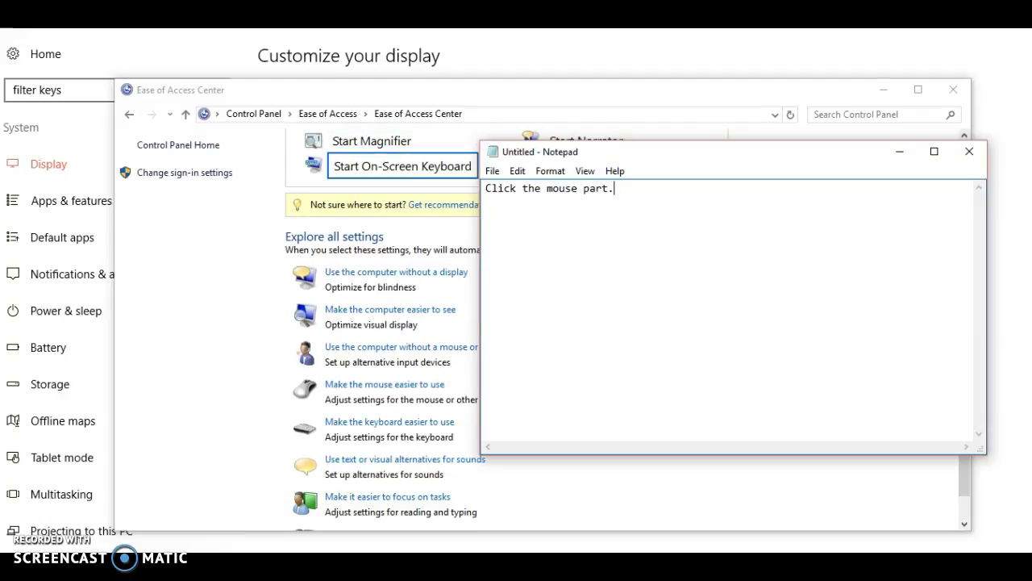
Clear the note's text and open 'Make the mouse easier to use' in the Ease of Access Center
key(BackSpace)
key(BackSpace)
key(BackSpace)
key(BackSpace)
key(BackSpace)
key(BackSpace)
key(BackSpace)
key(BackSpace)
key(BackSpace)
key(BackSpace)
key(BackSpace)
key(BackSpace)
key(BackSpace)
key(BackSpace)
key(BackSpace)
key(BackSpace)
key(BackSpace)
key(BackSpace)
key(BackSpace)
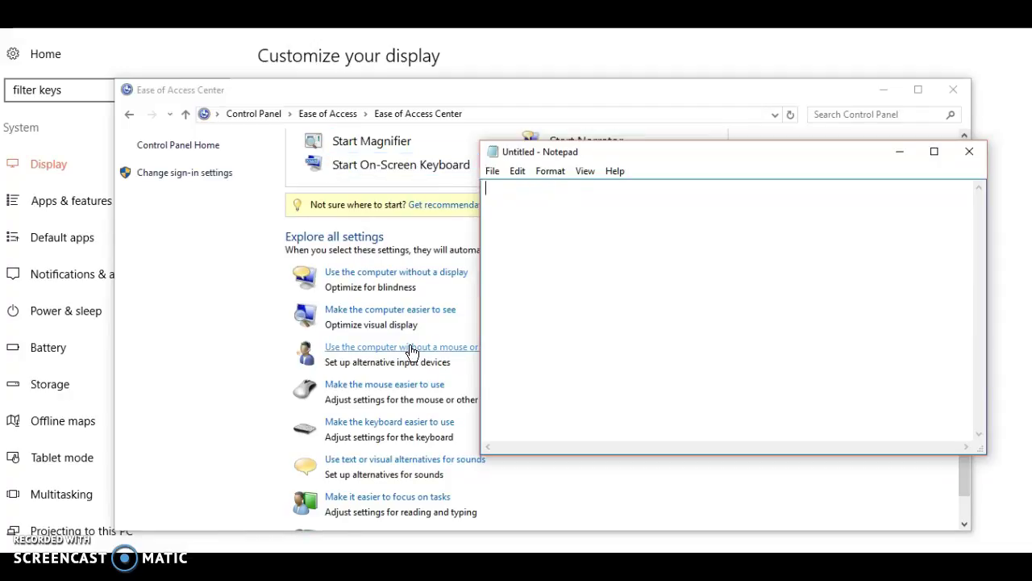
click(409, 385)
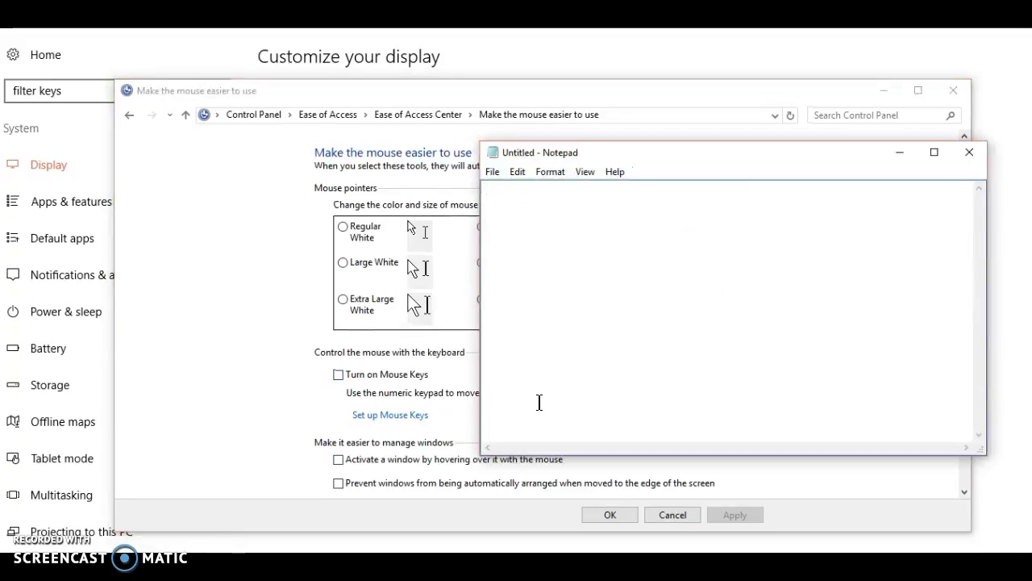
Write 'Click and look at what you want. Like EXTRA LARGE WHITE.' in the empty Notepad note
text(Click a)
text(nd)
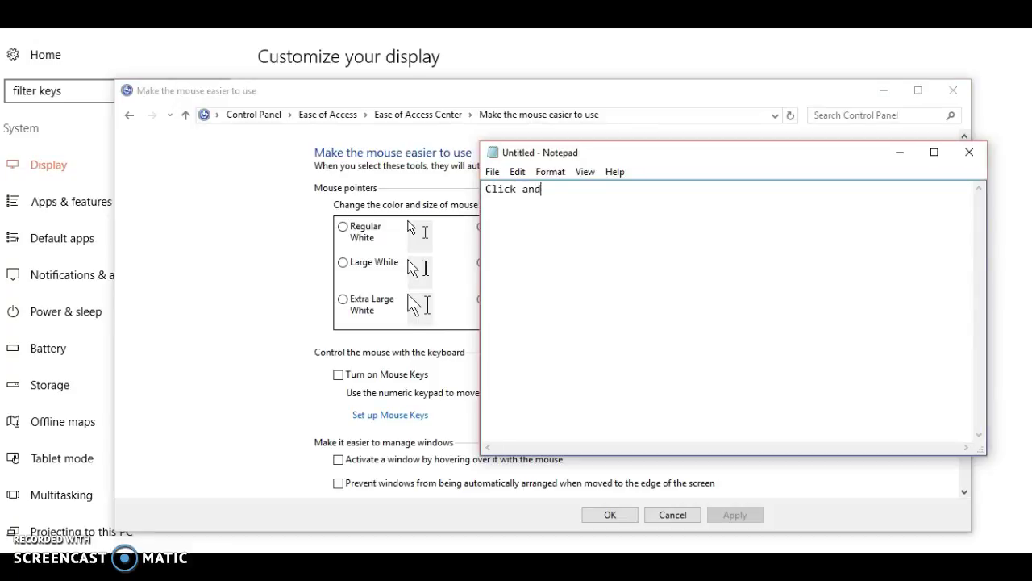
text( look at what you want)
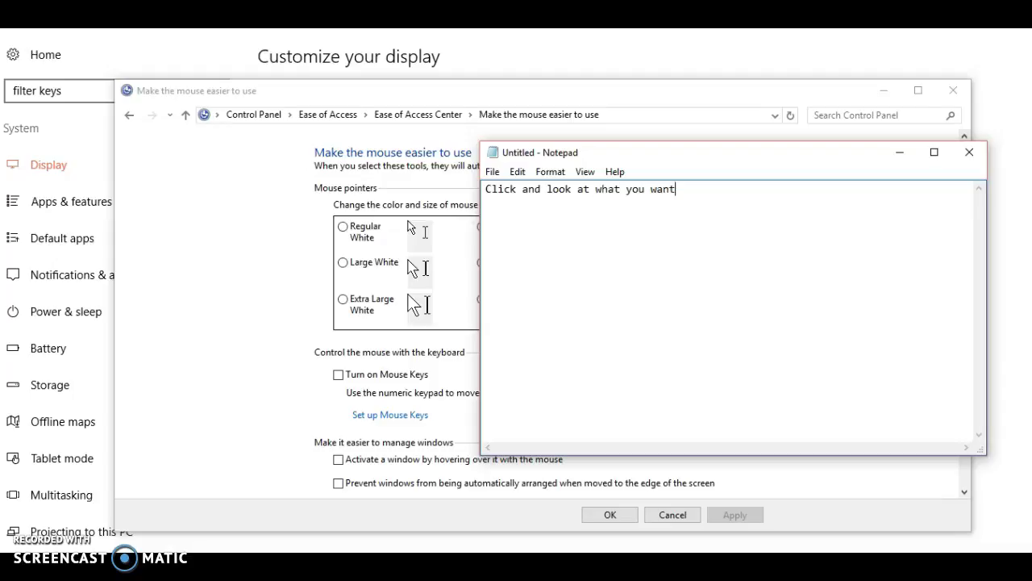
text(. Like EXTRA LARGE W)
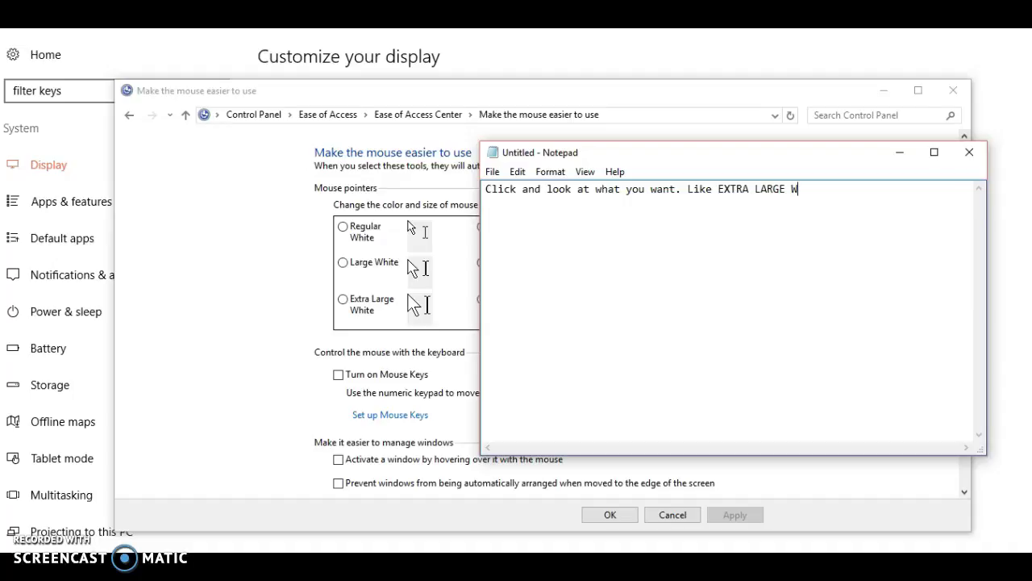
text(HITE.)
Minimize the note, choose the Extra Large White mouse pointer and accept the mouse settings
click(901, 158)
click(343, 299)
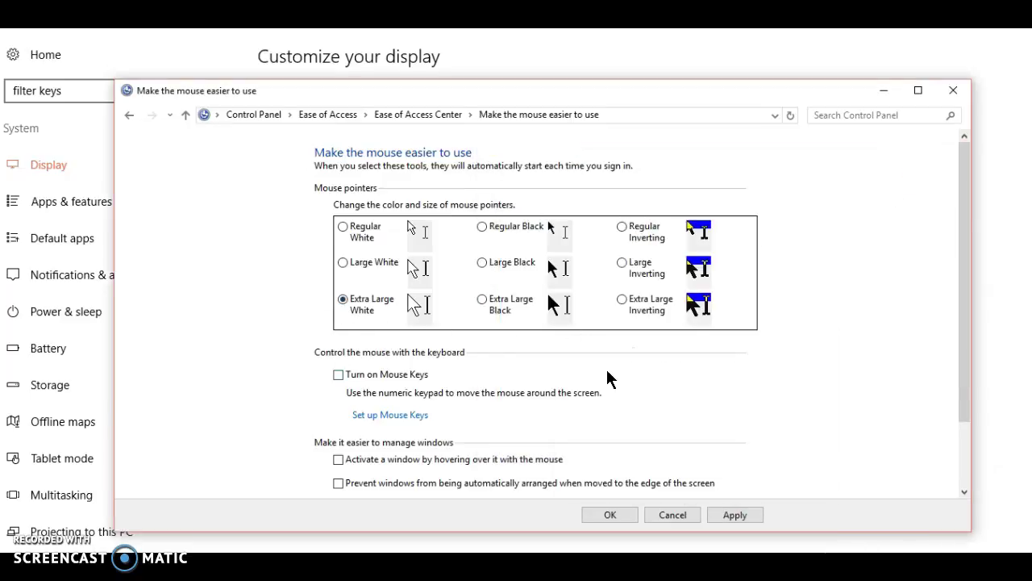
click(611, 513)
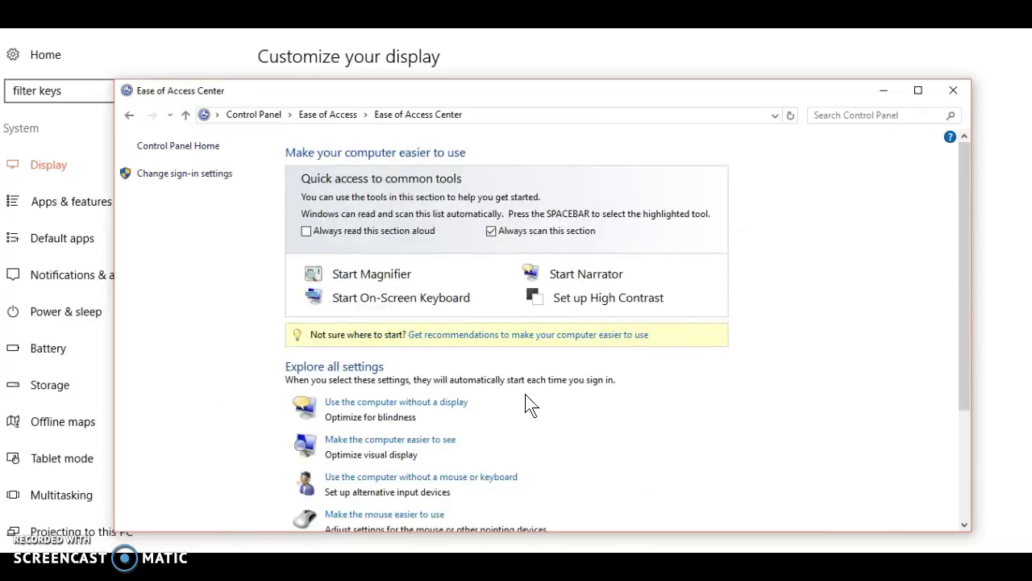
Reopen 'Make the mouse easier to use' from the Ease of Access Center, then restore the Notepad note and clear its text
drag(963, 248, 984, 456)
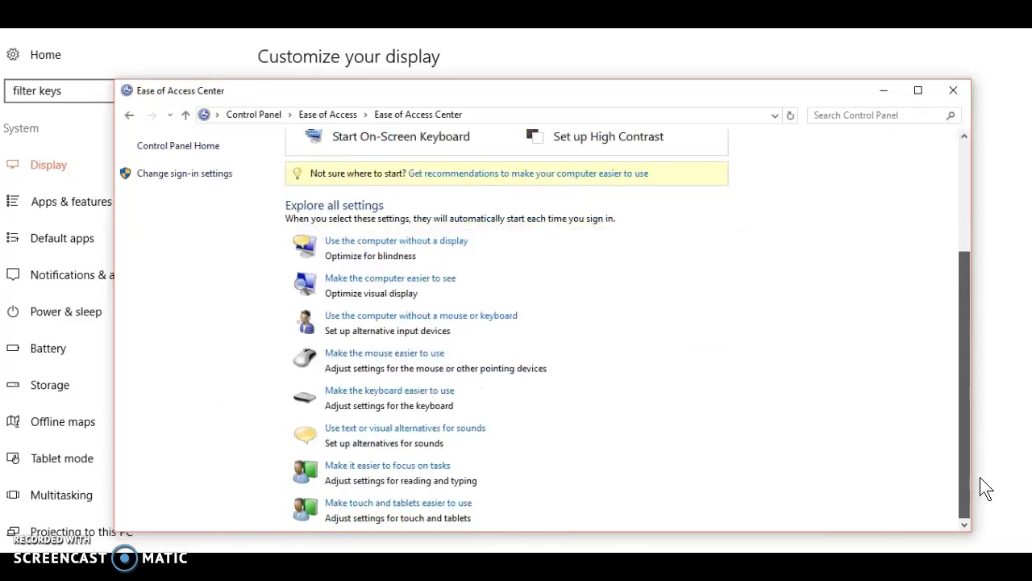
click(426, 354)
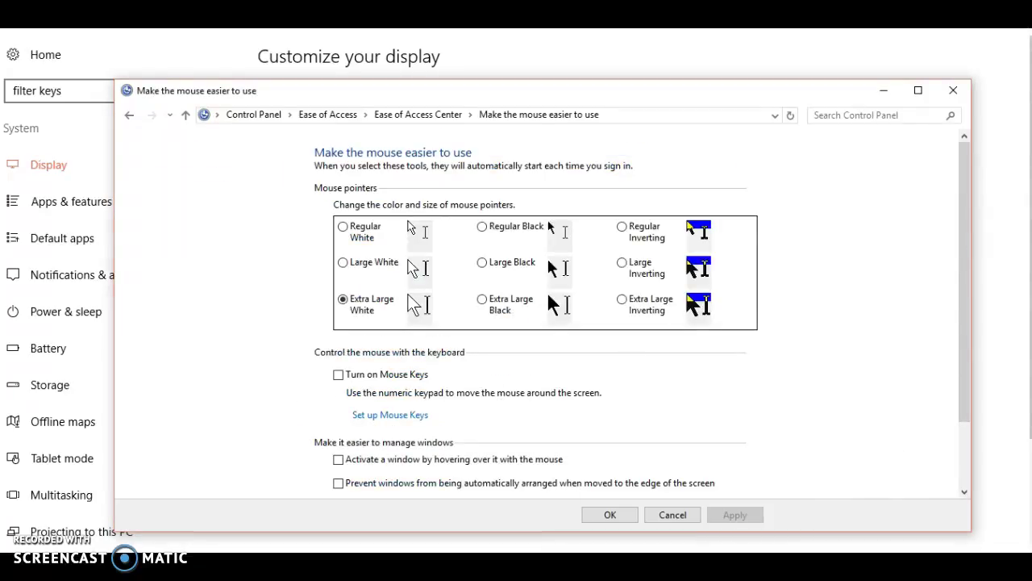
click(726, 518)
drag(846, 224, 335, 200)
key(Delete)
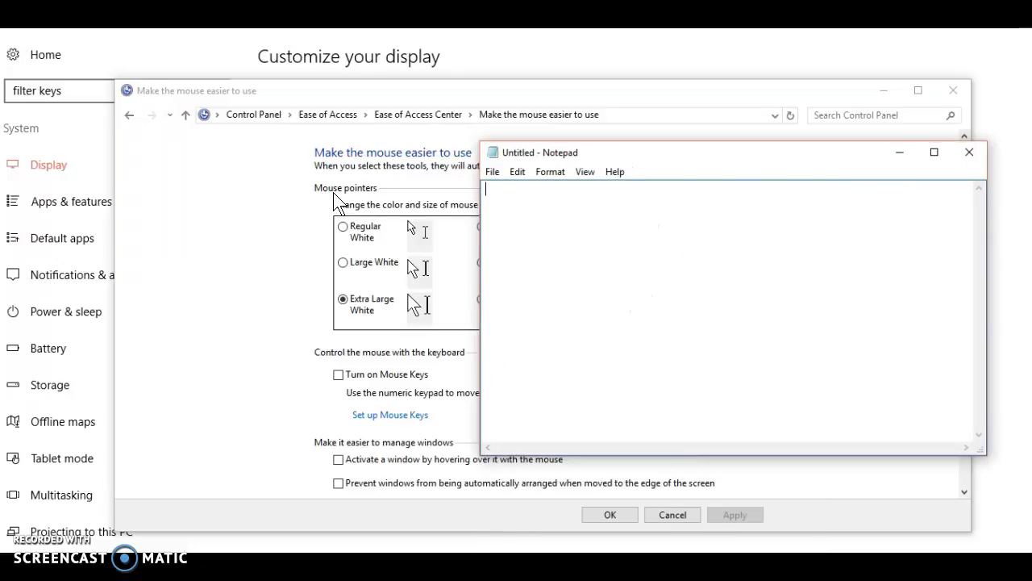
Write 'Big, just look at how to get the Apple mouse.' in the note
text(Big)
text( just look)
key(Left)
key(Left)
key(Left)
key(Left)
text(, just look at how )
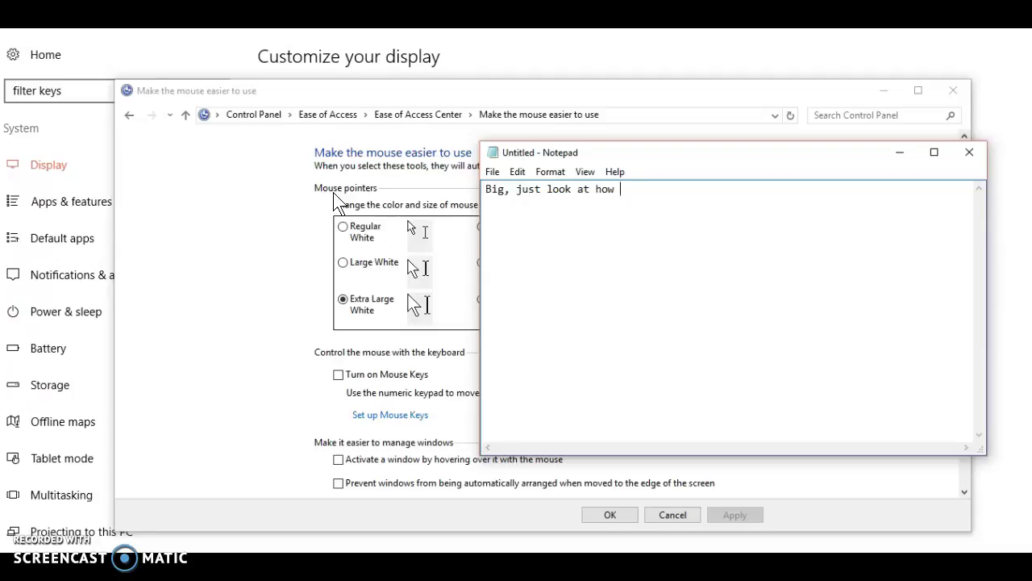
text(to get the Apple mouse.)
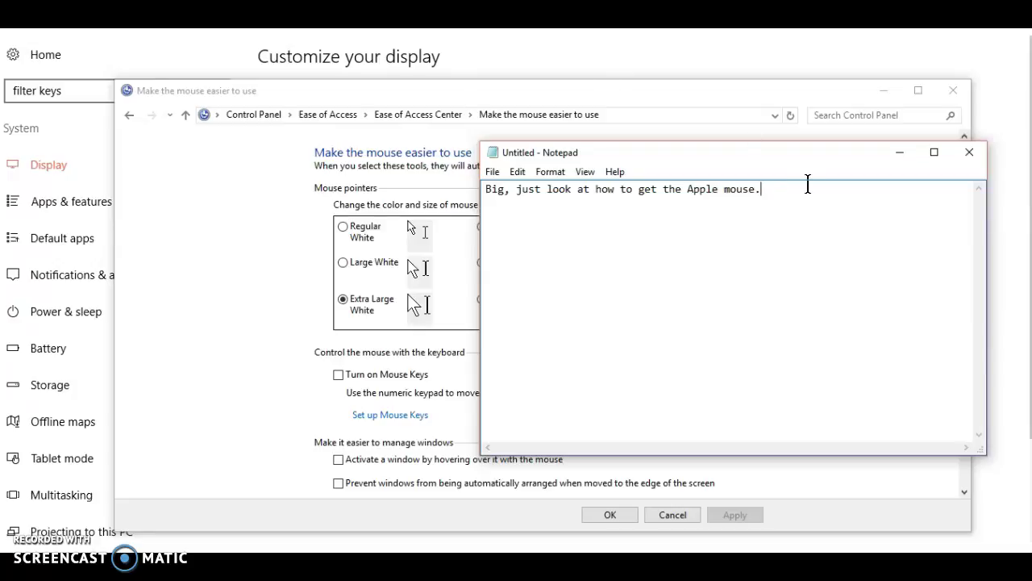
Minimize the note, accept the Regular Black mouse pointer and minimize the Ease of Access Center window
click(897, 154)
click(483, 226)
click(611, 513)
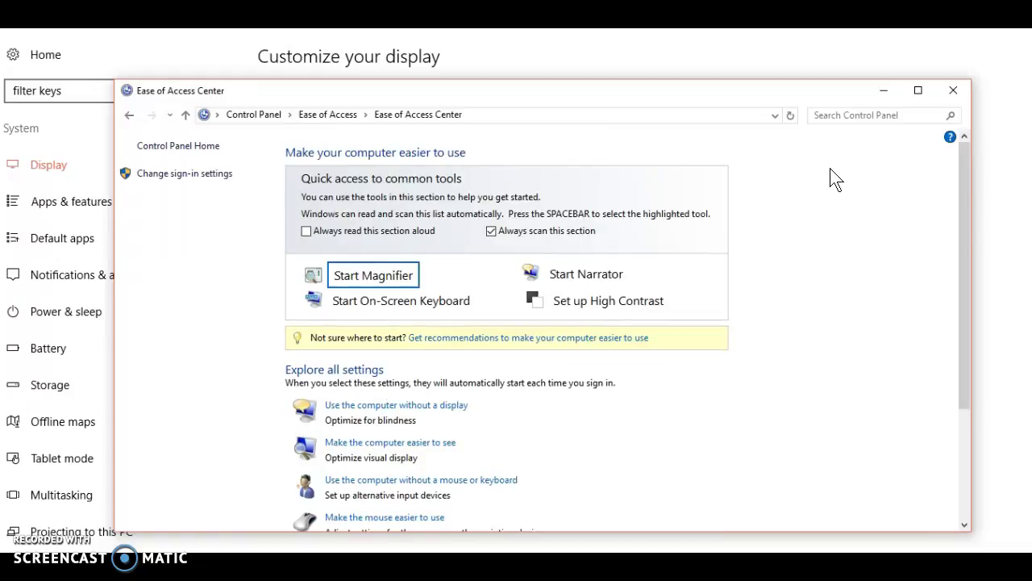
click(884, 91)
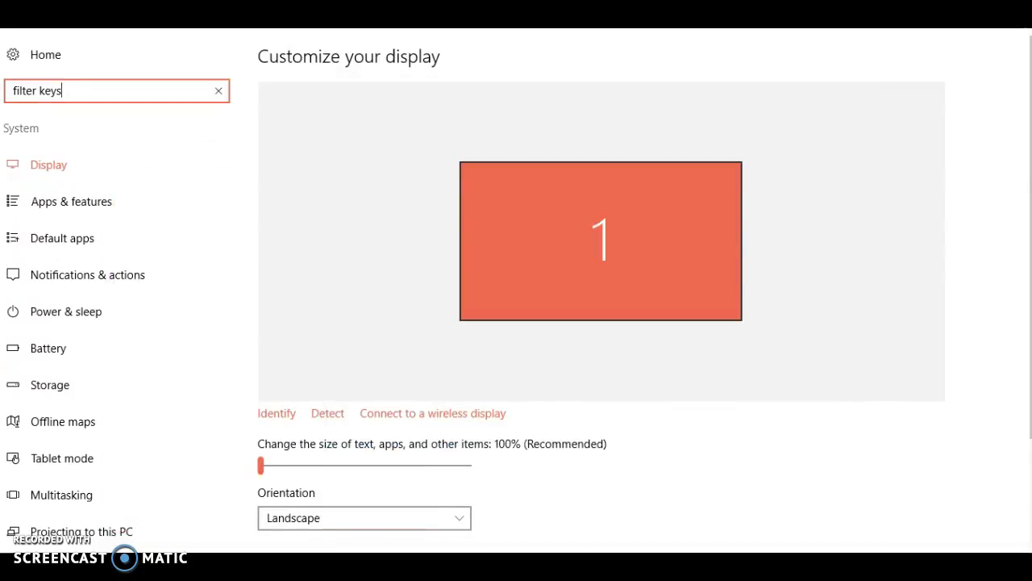
Bring back the Notepad note about the Apple mouse and clear all of its text
mouse_move(726, 564)
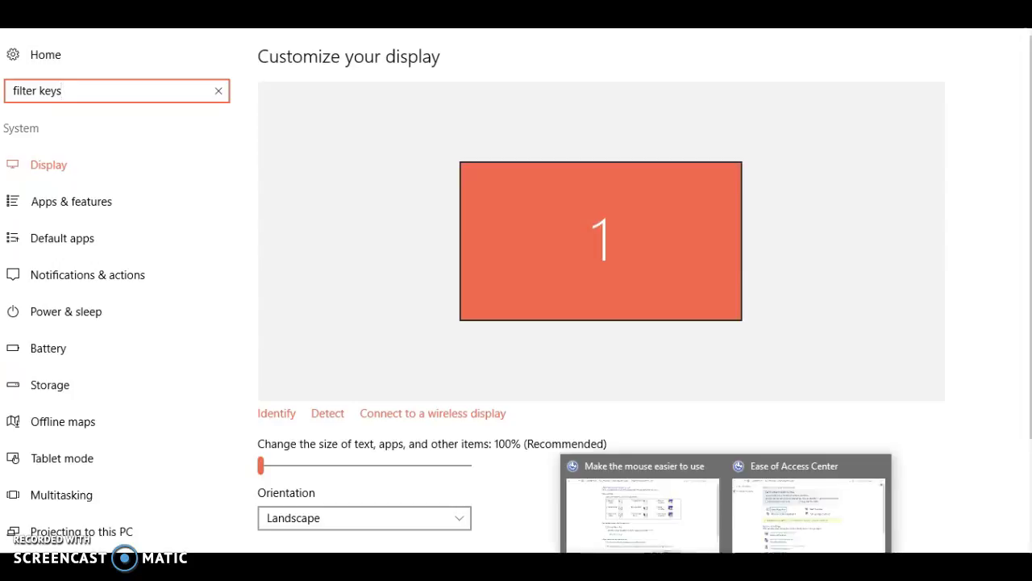
mouse_move(686, 564)
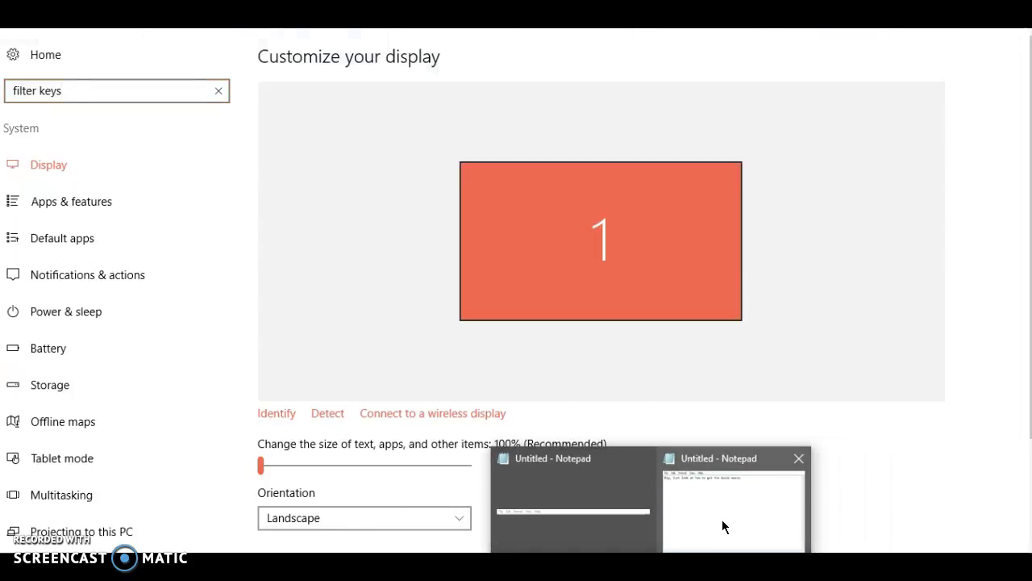
click(722, 521)
key(ctrl+a)
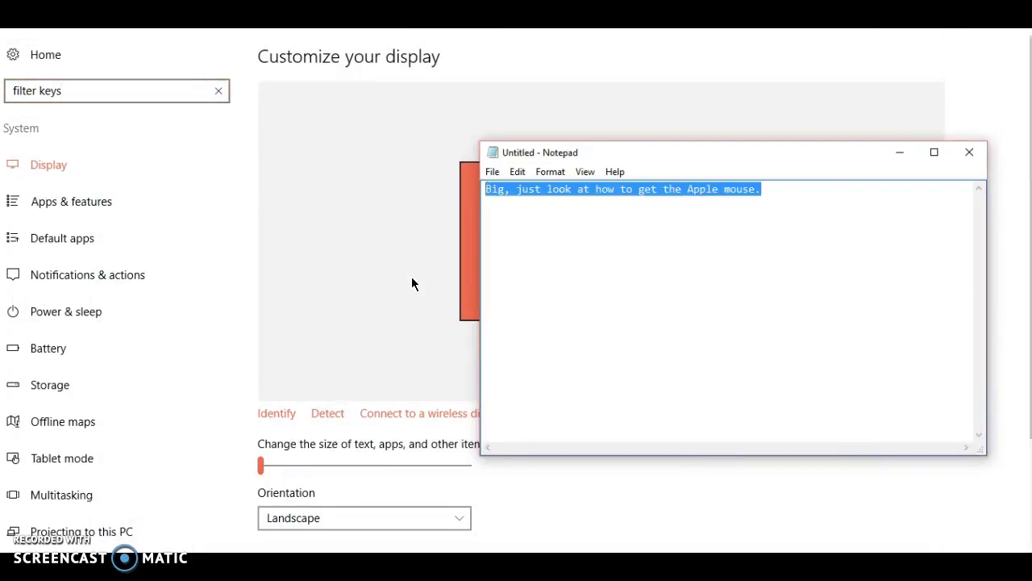
key(BackSpace)
Write 'Now, you know how to change your mouse on Windows 10 computers, both PC AND laptop' in the note
text(No)
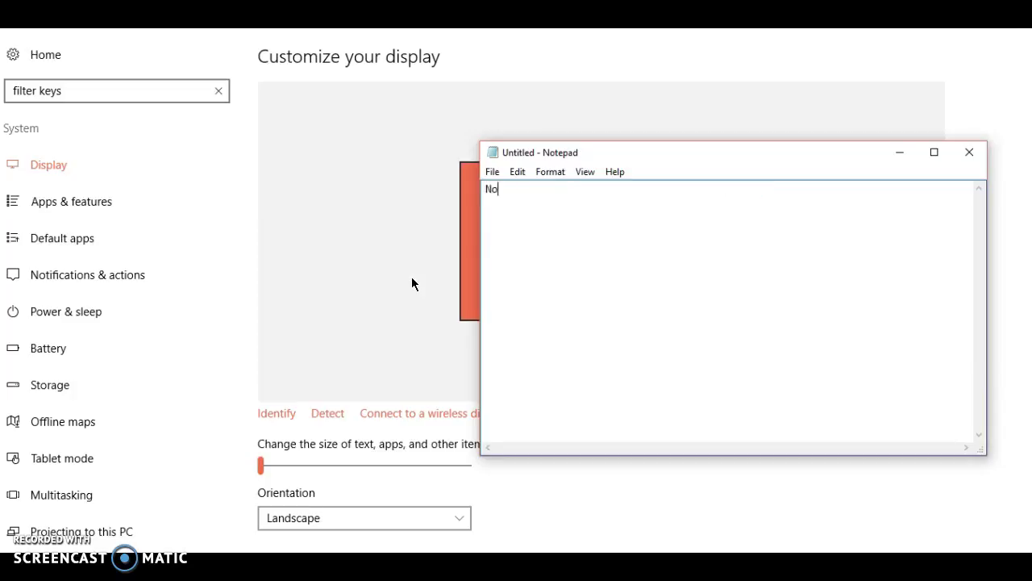
text(w)
key(BackSpace)
text(, you know how to chan)
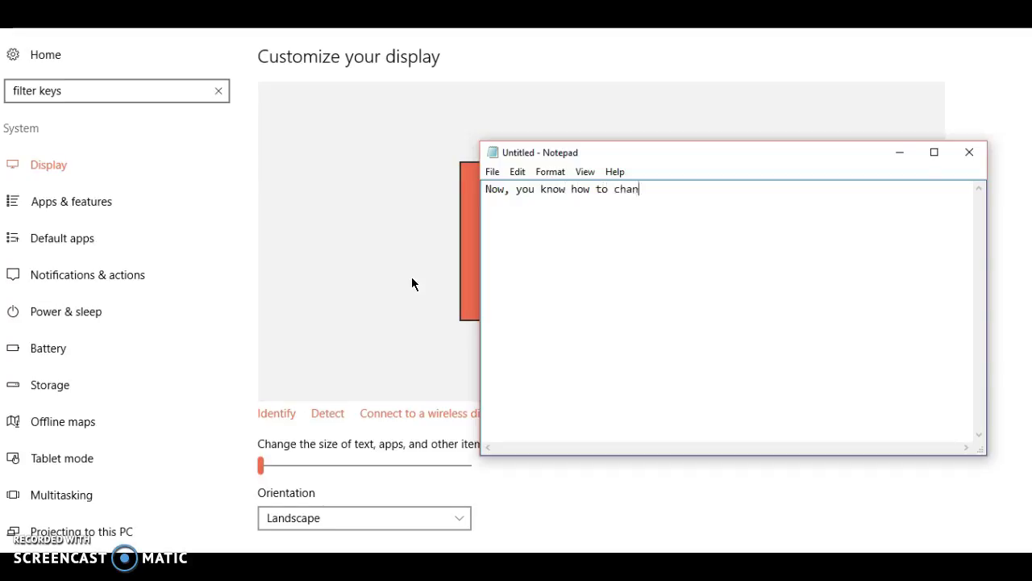
text(ge your mouse )
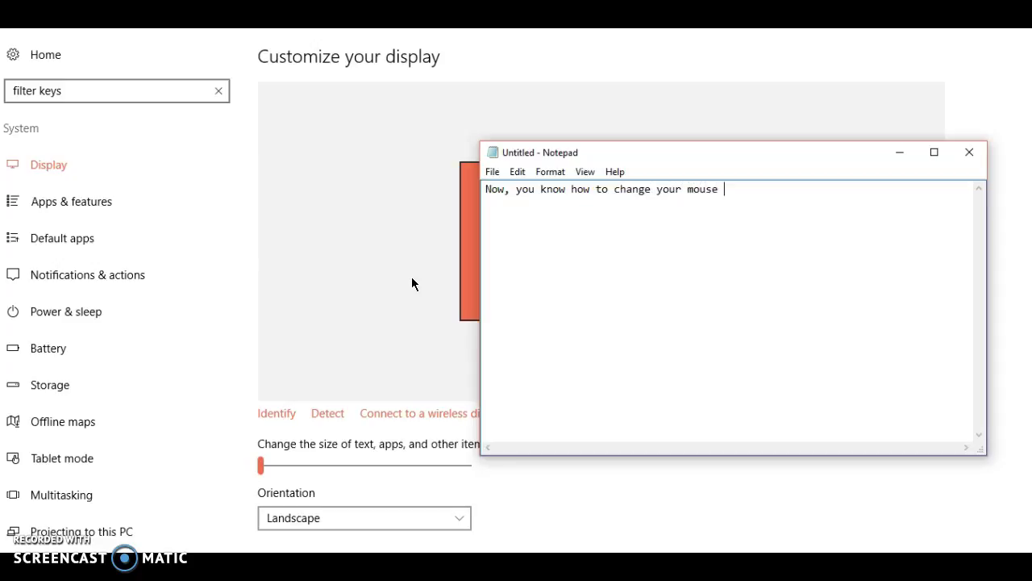
text(on Windows 10 co)
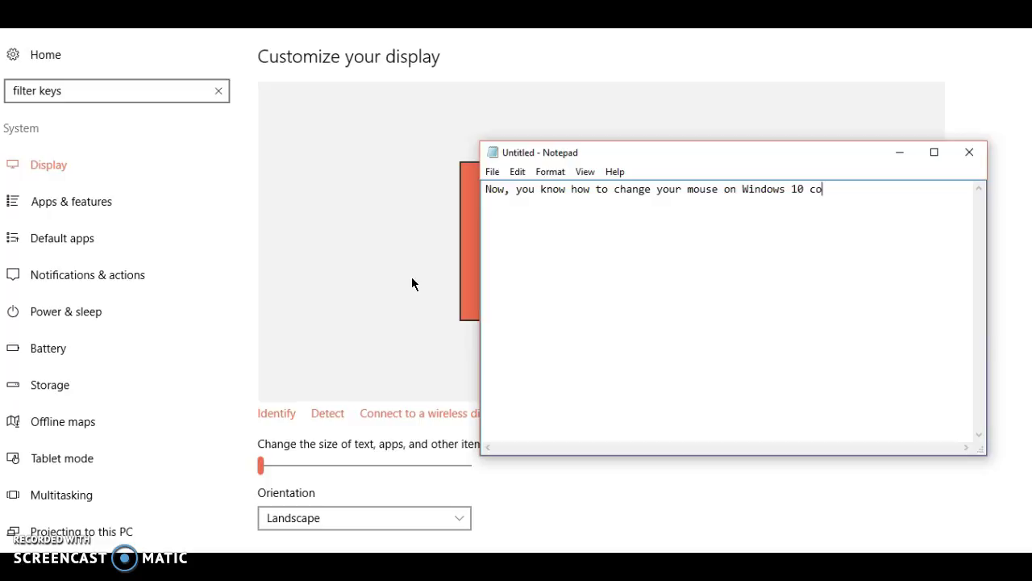
text(mputers, both PC AND )
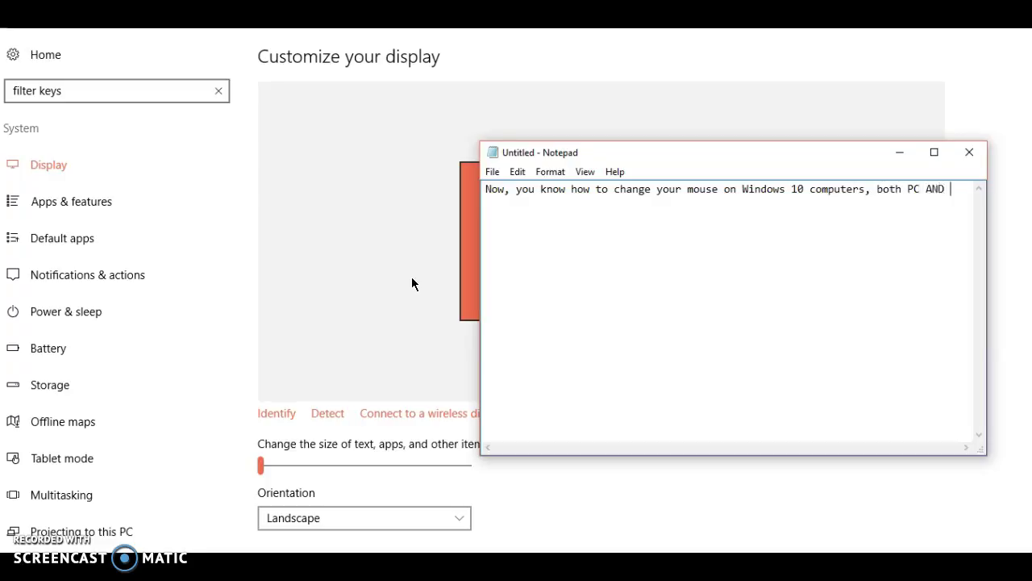
text(laptop)
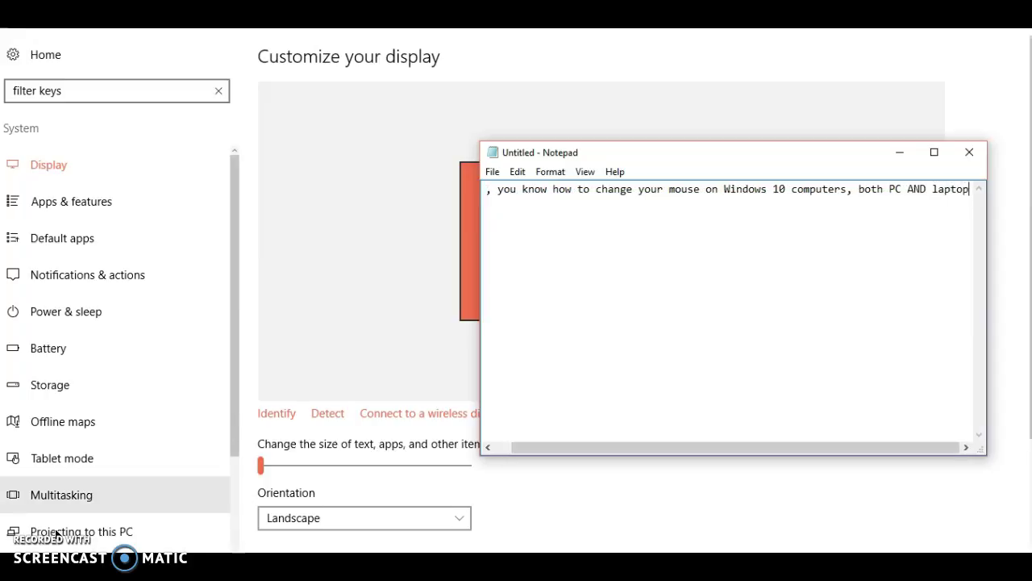